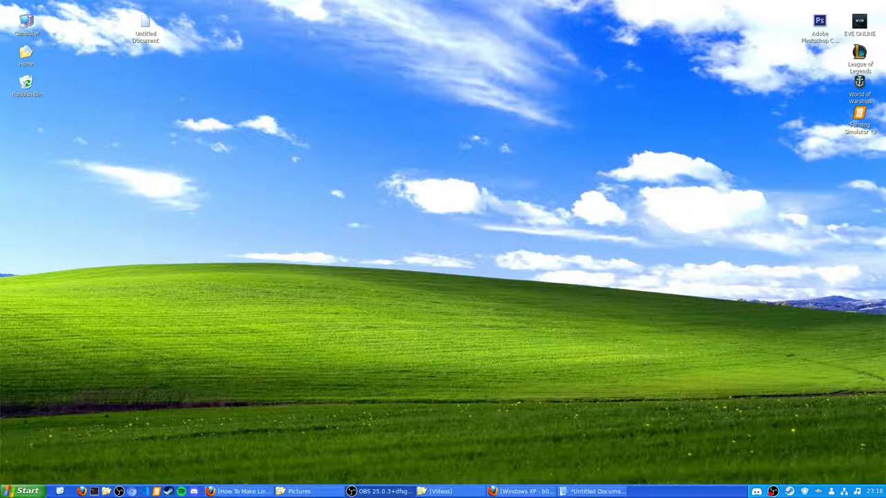
- Open System Info by searching 'pow' in the menu, close it, then open Computer
click(31, 490)
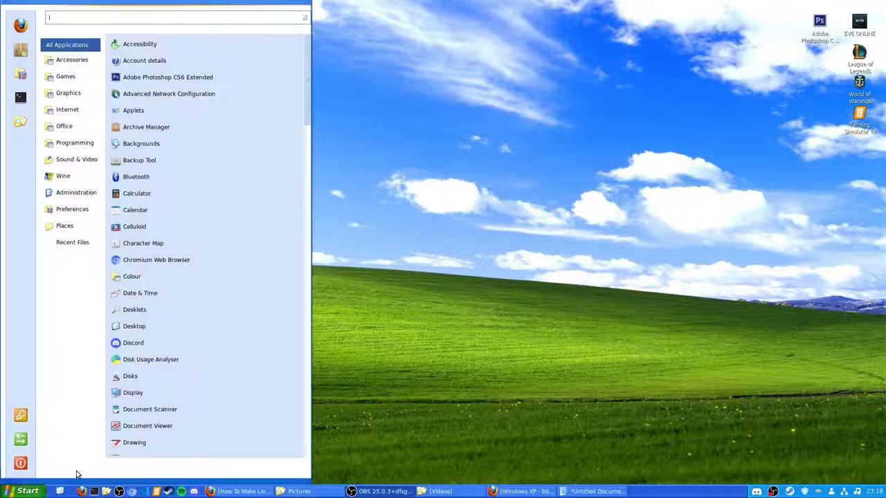
text(pow)
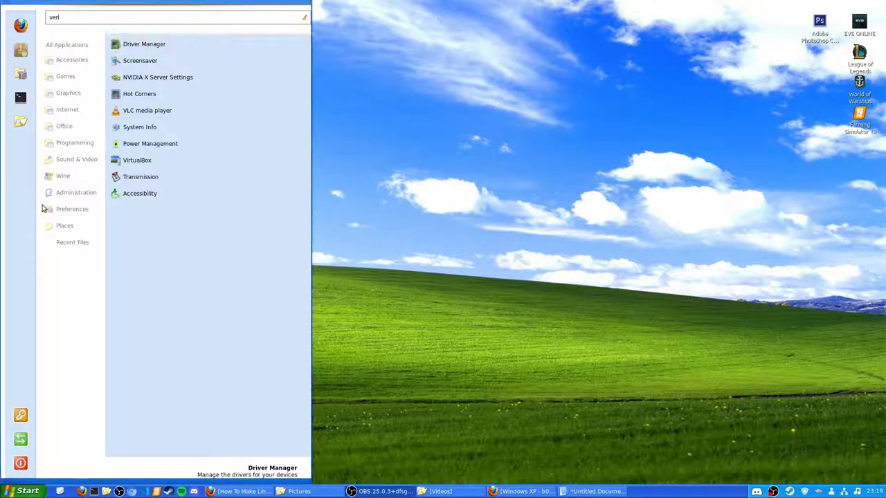
click(148, 149)
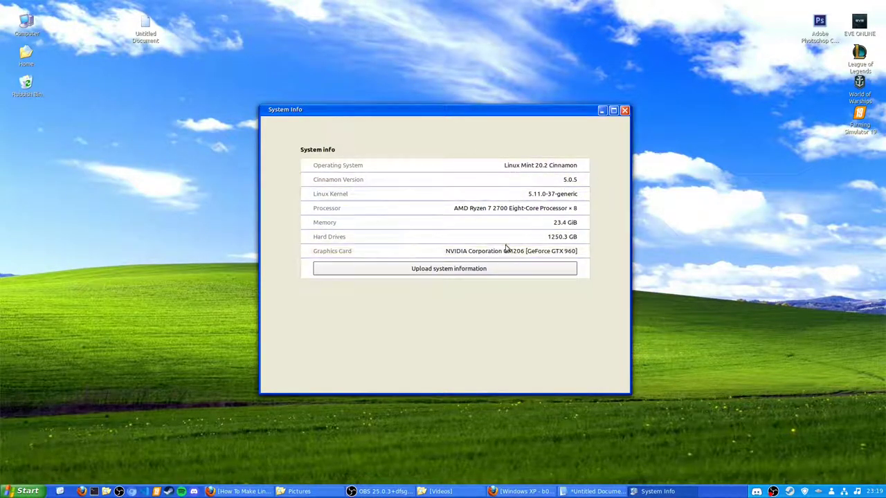
click(625, 110)
double_click(26, 25)
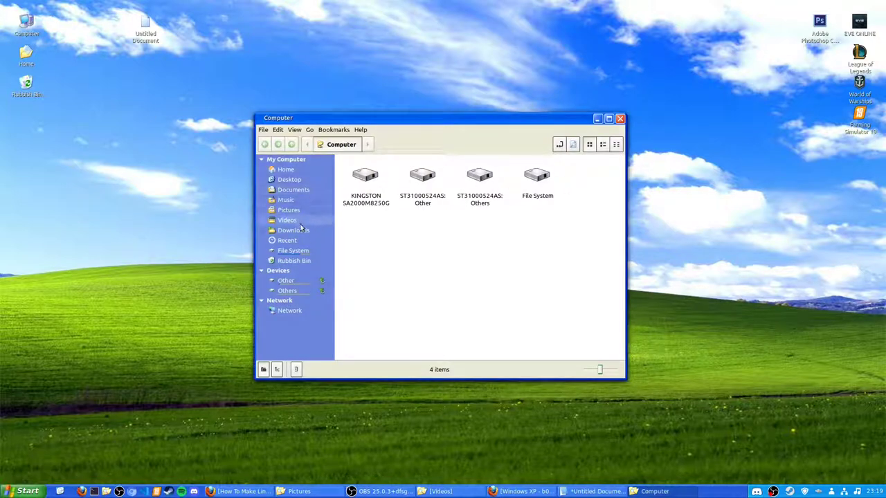
- Browse the Videos and Downloads folders, maximize Nemo, then view Music and Documents
click(299, 221)
click(304, 229)
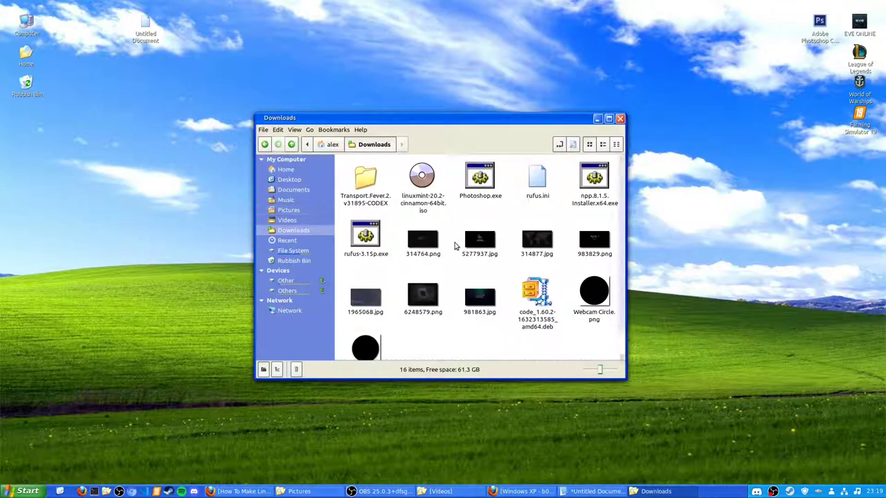
double_click(507, 122)
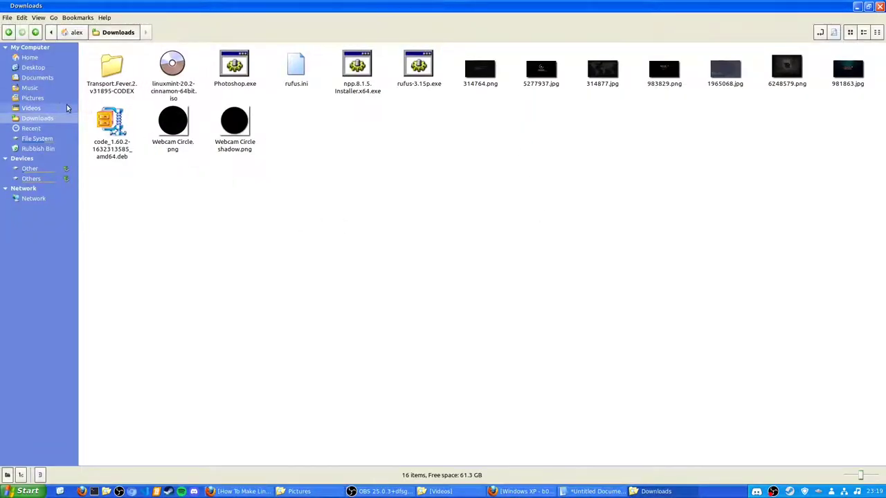
click(40, 90)
click(40, 77)
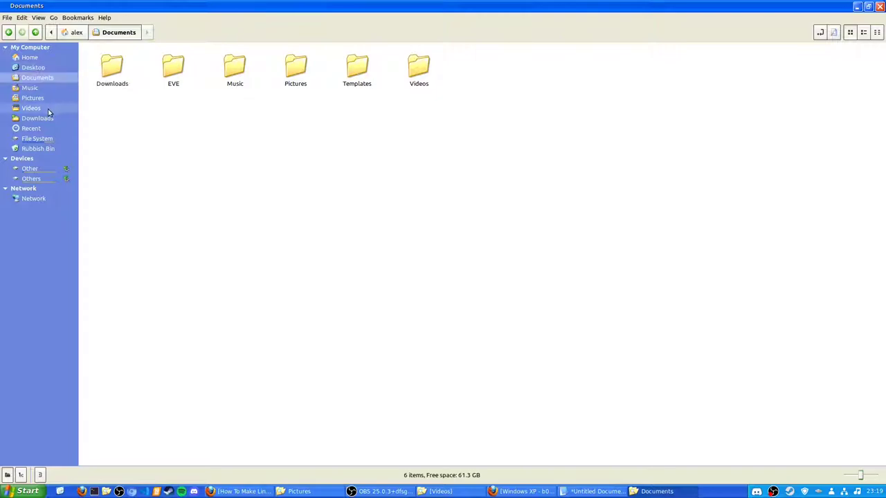
- Browse the Other drive, select then deselect Thumbnail.xcf, return to Music, and close Nemo
click(31, 169)
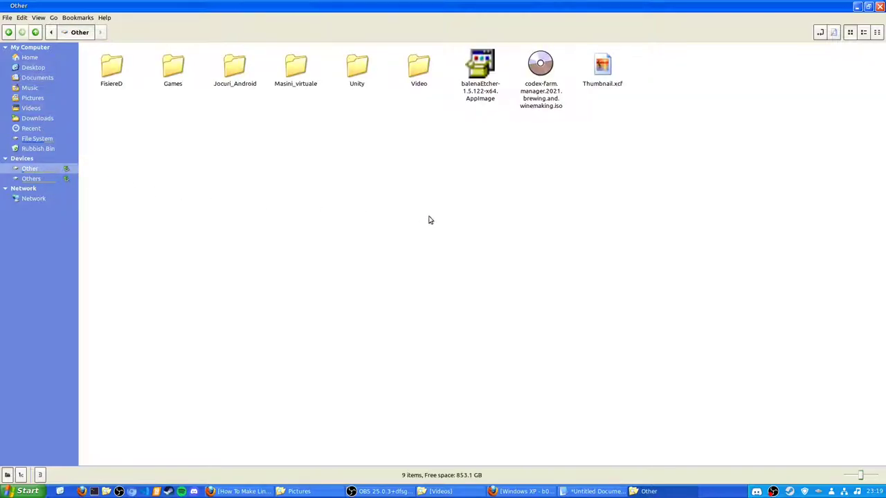
click(601, 83)
click(609, 100)
click(9, 32)
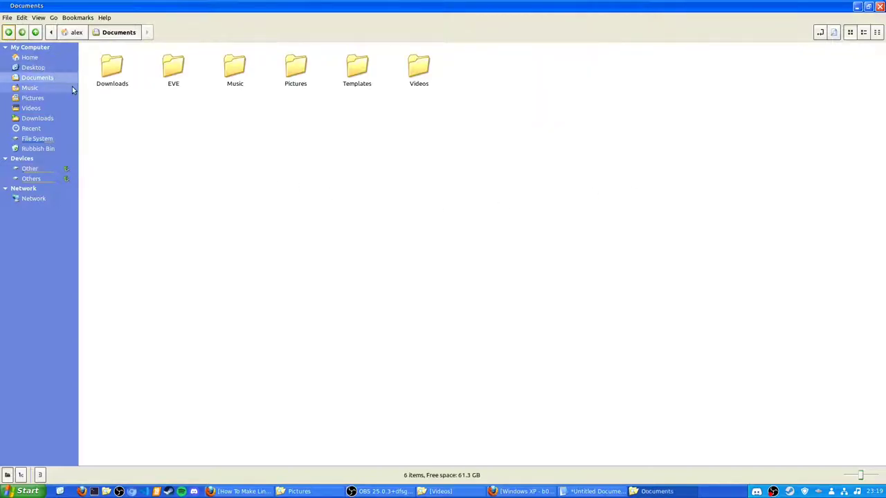
click(69, 88)
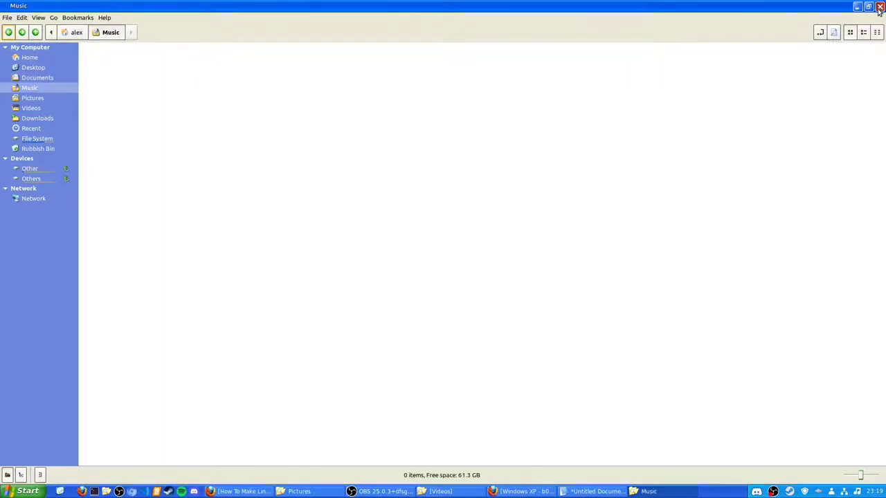
click(879, 7)
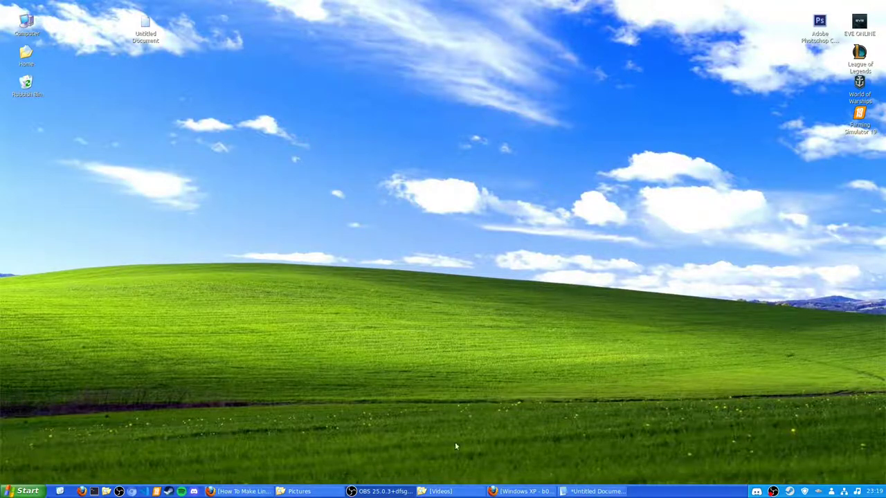
mouse_move(522, 491)
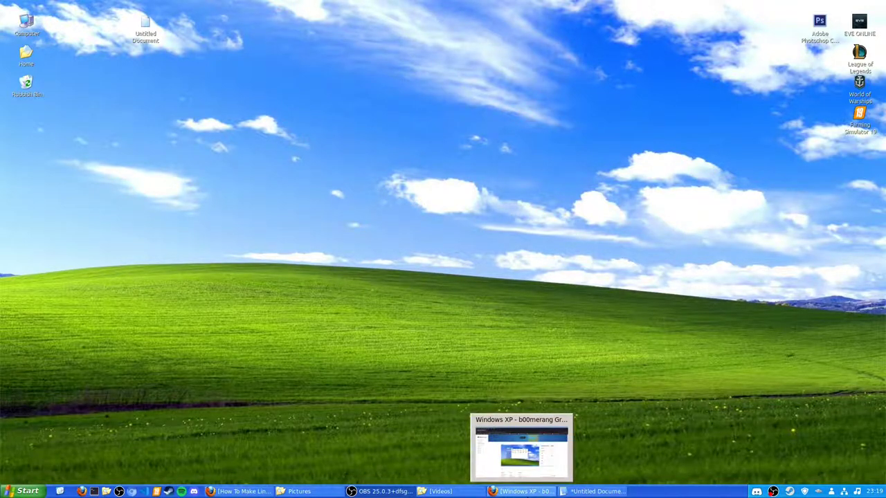
click(524, 492)
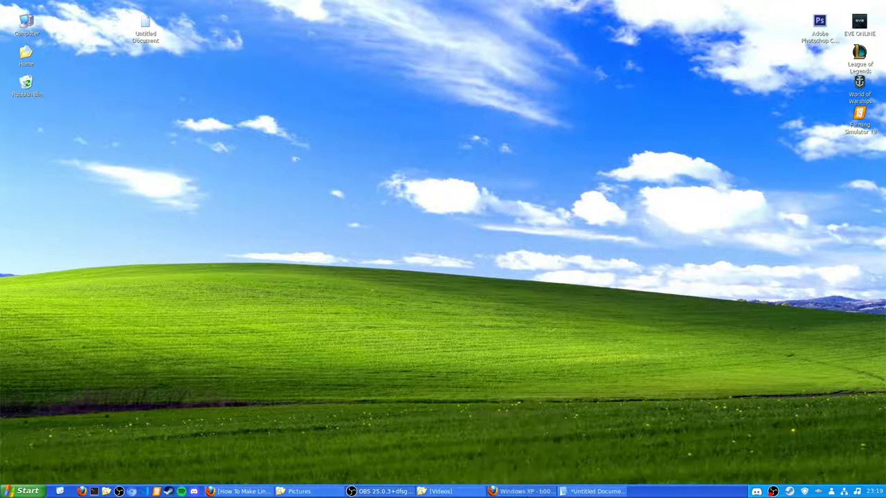
click(524, 491)
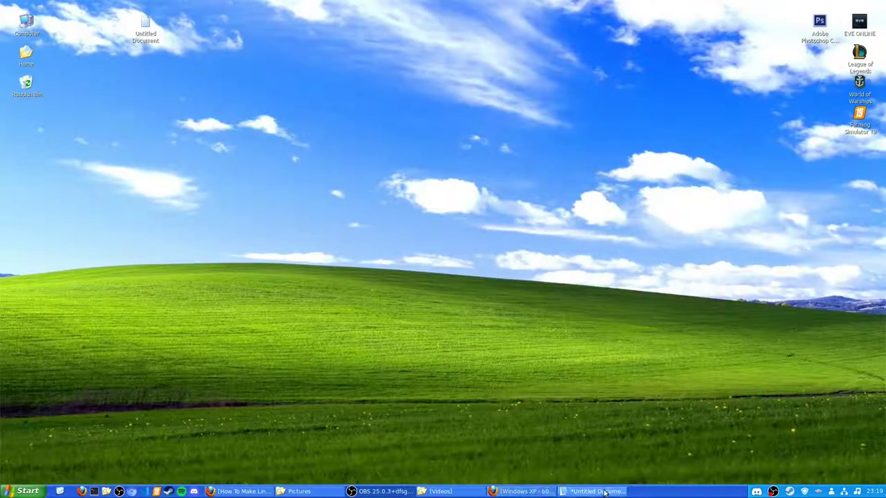
mouse_move(587, 493)
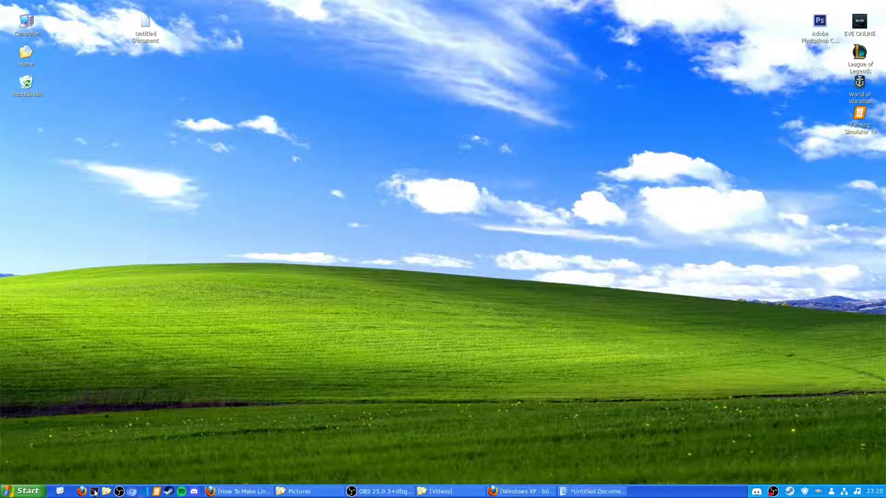
- Search the menu for 'oral' and 'v', clear the search, and launch Oracle VM VirtualBox
click(17, 492)
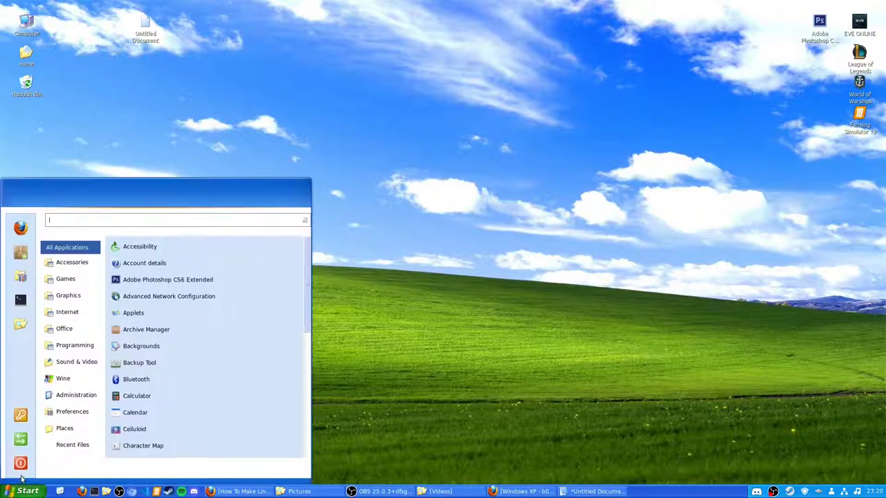
text(oral)
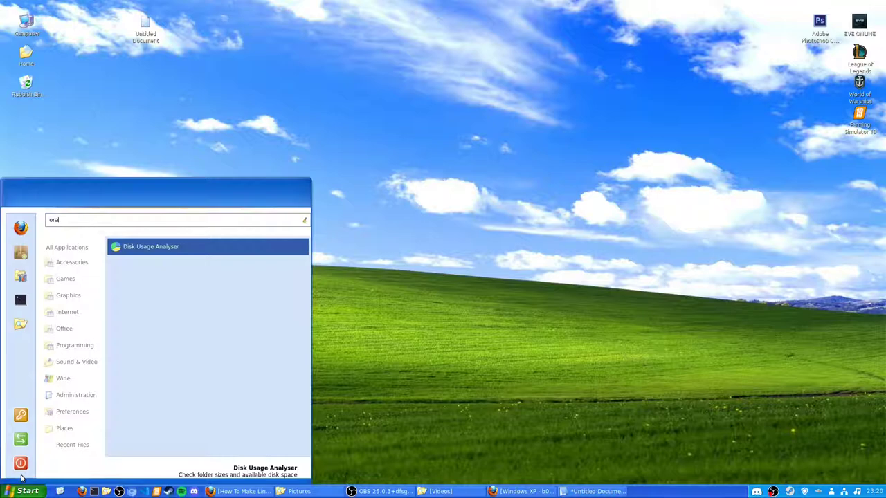
key(BackSpace)
key(BackSpace)
key(BackSpace)
key(BackSpace)
text(v)
key(BackSpace)
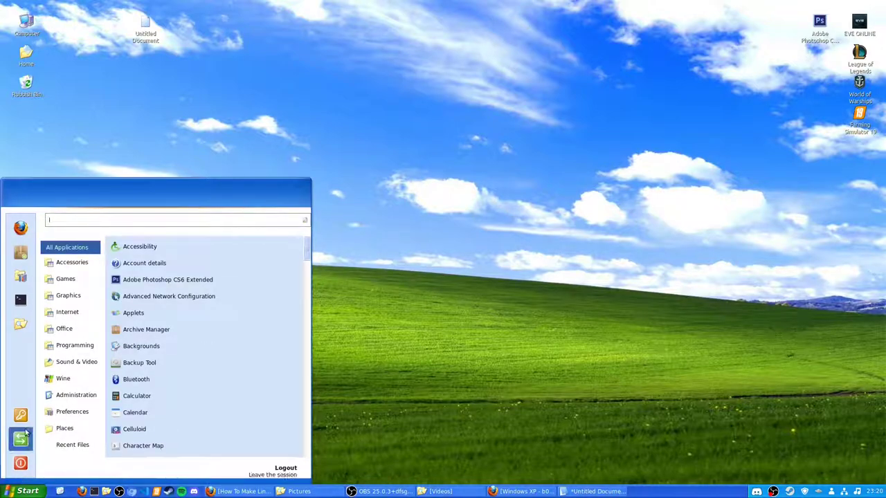
click(21, 277)
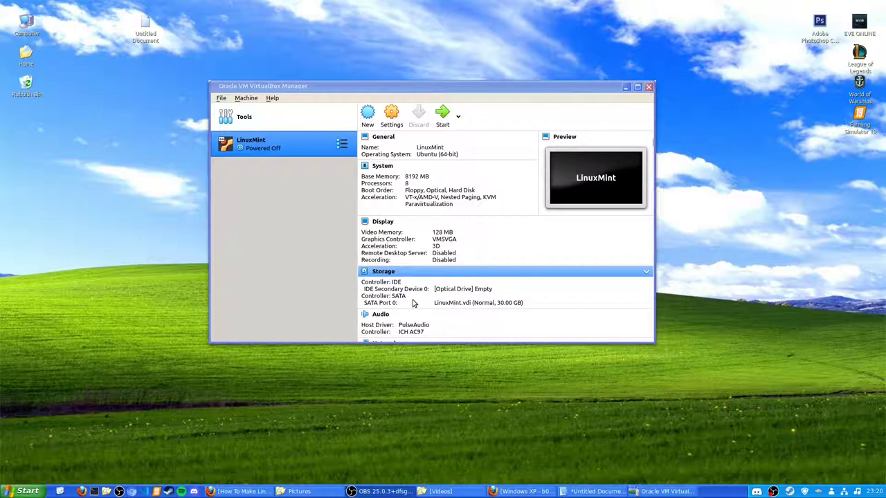
- Start the LinuxMint virtual machine and accept running it in full-screen mode
click(442, 119)
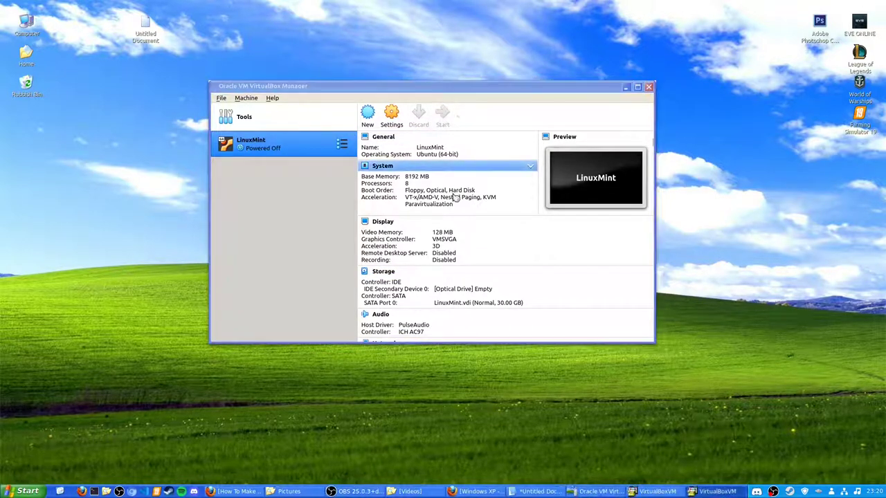
click(464, 292)
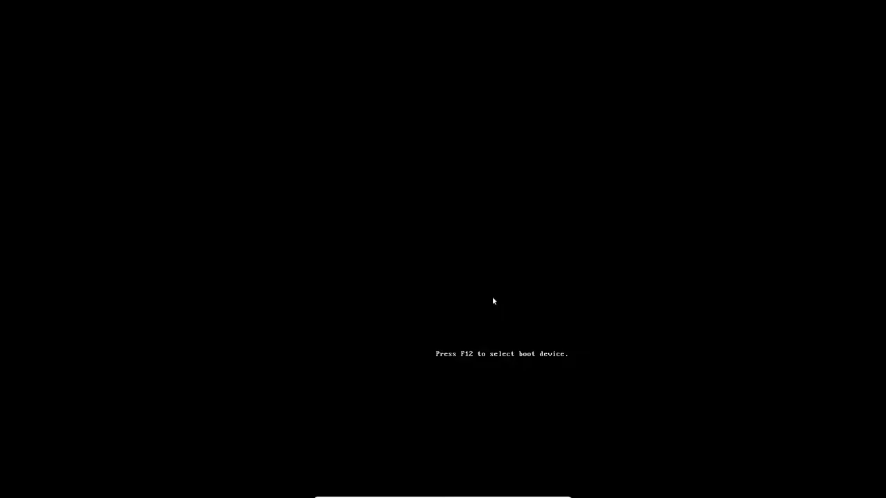
mouse_move(538, 493)
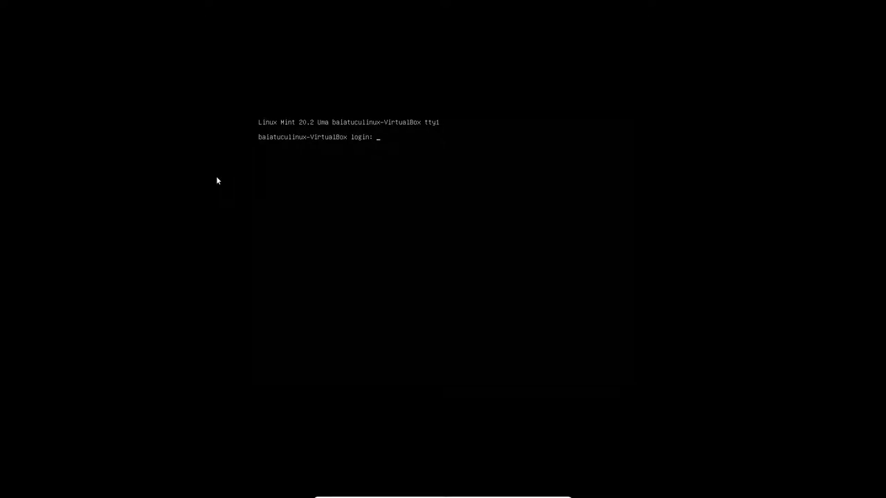
- Type 'dasda' into the VM while it boots to the Cinnamon desktop
text(dasda)
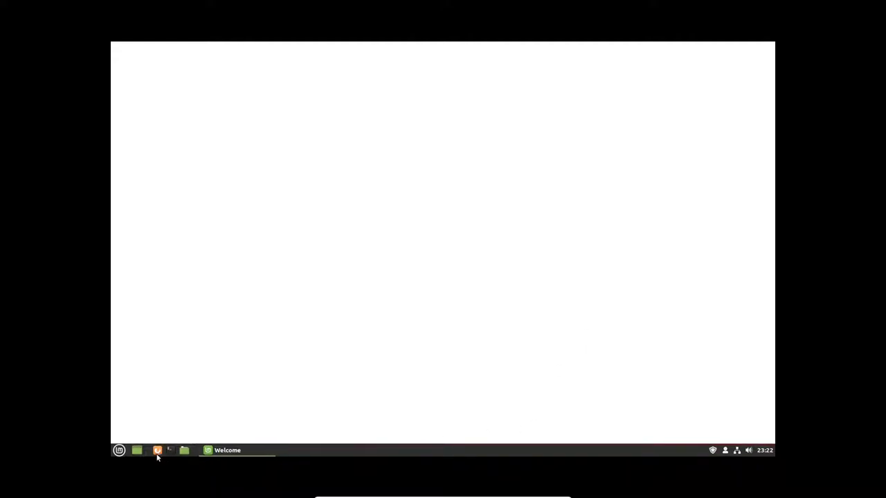
- Close the guest's Welcome window, open and dismiss its menu, then minimize the VM
right_click(258, 451)
click(213, 432)
click(119, 451)
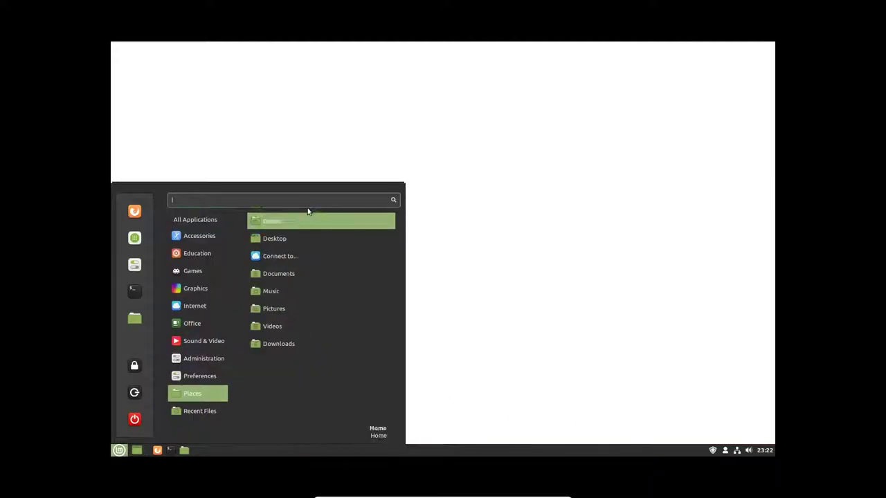
click(463, 354)
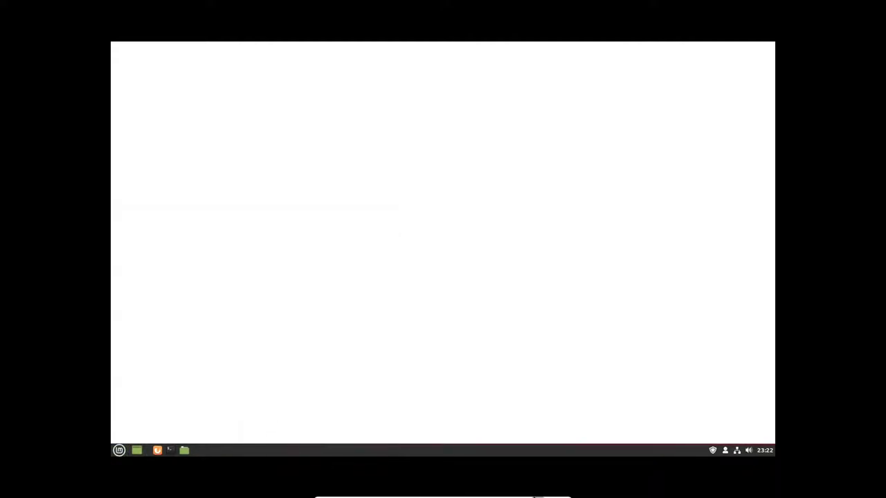
mouse_move(450, 497)
click(537, 492)
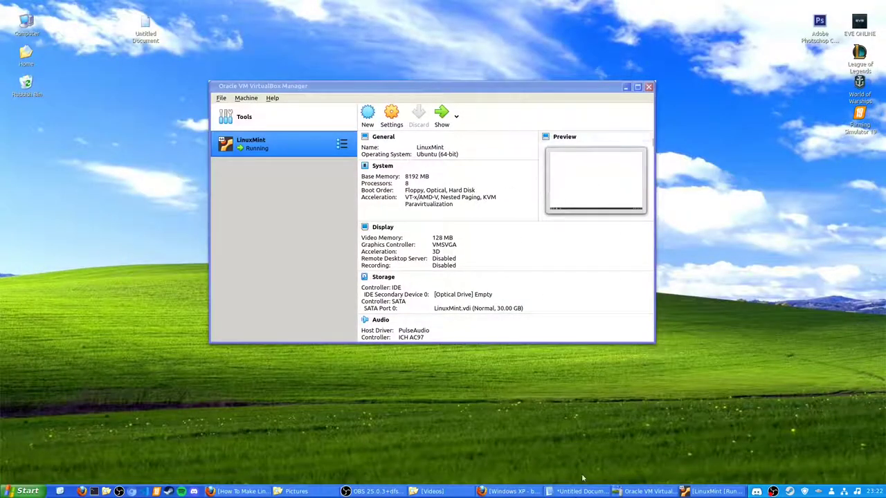
- Restore Firefox and scroll up to the b00merang Windows XP theme page header
click(518, 492)
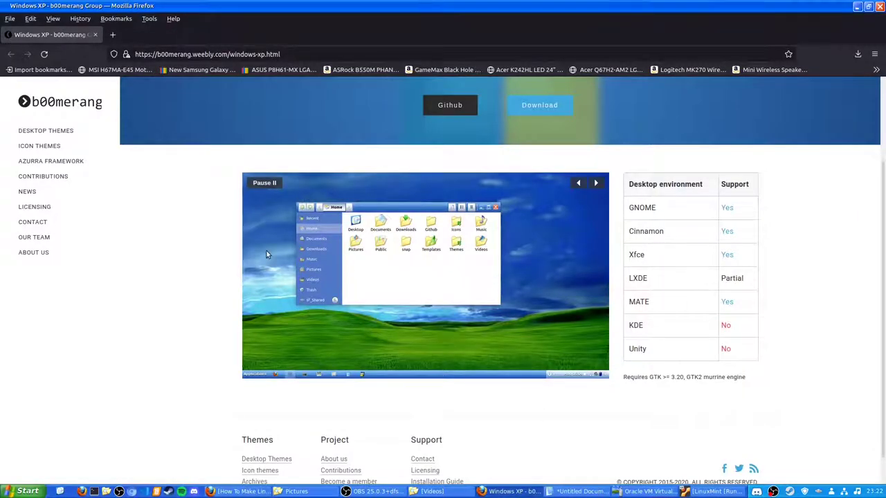
scroll(267, 255, up, 2)
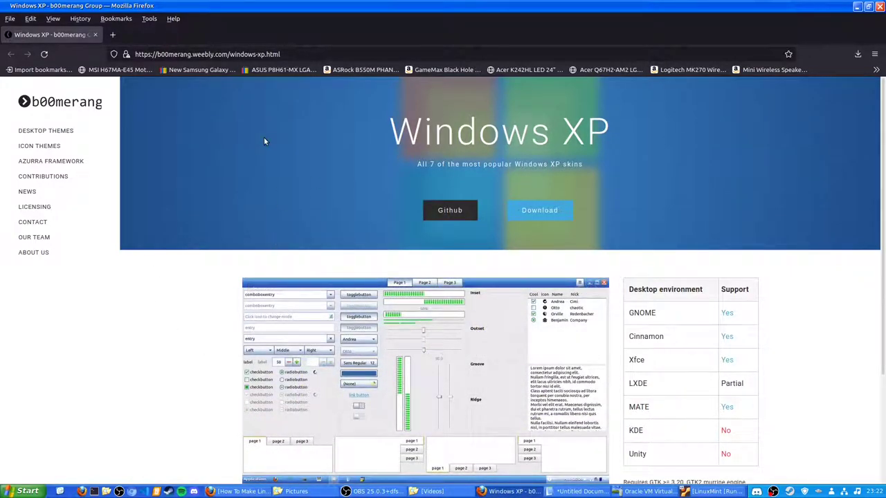
- Google 'linux mint theme' in a new tab and open the Cinnamon Spices themes result
click(112, 34)
text(linux mint)
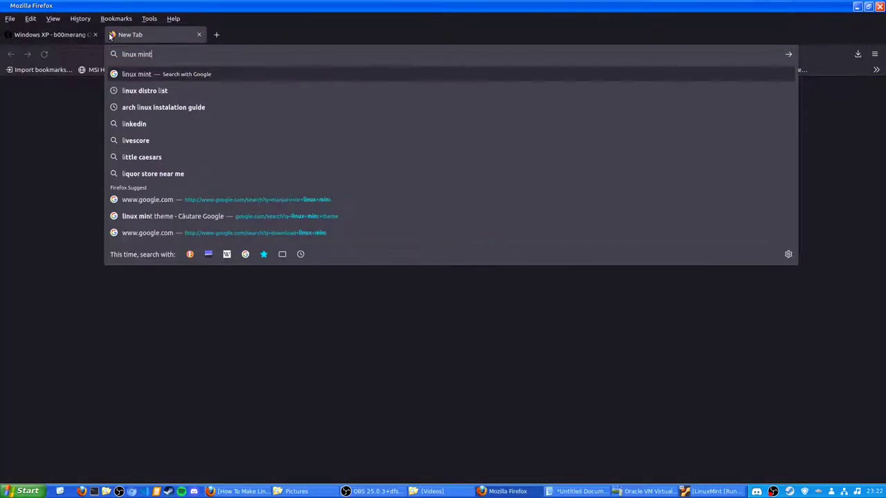
text( themem)
key(Return)
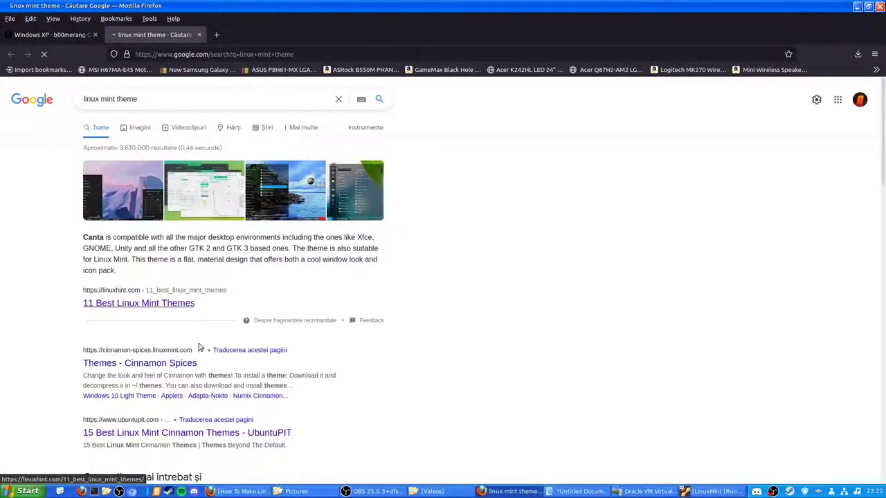
click(166, 363)
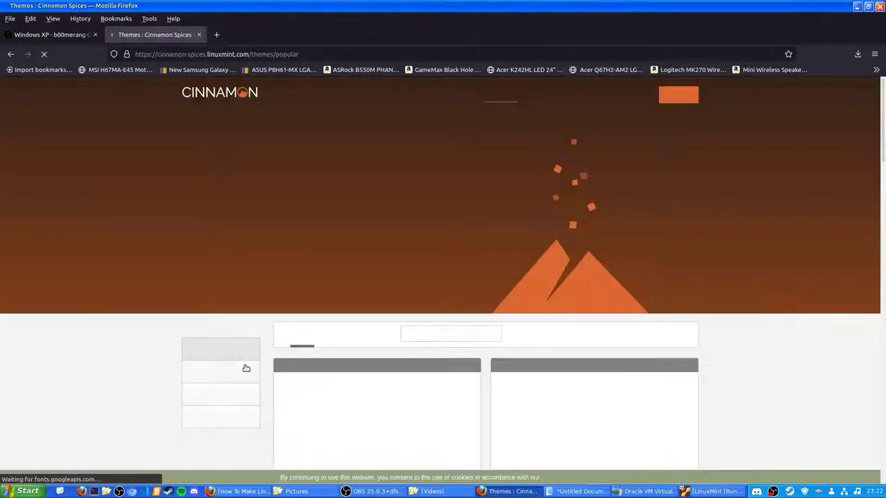
- Scroll down through the Cinnamon Spices popular themes and back up, then close that tab
scroll(242, 277, down, 3)
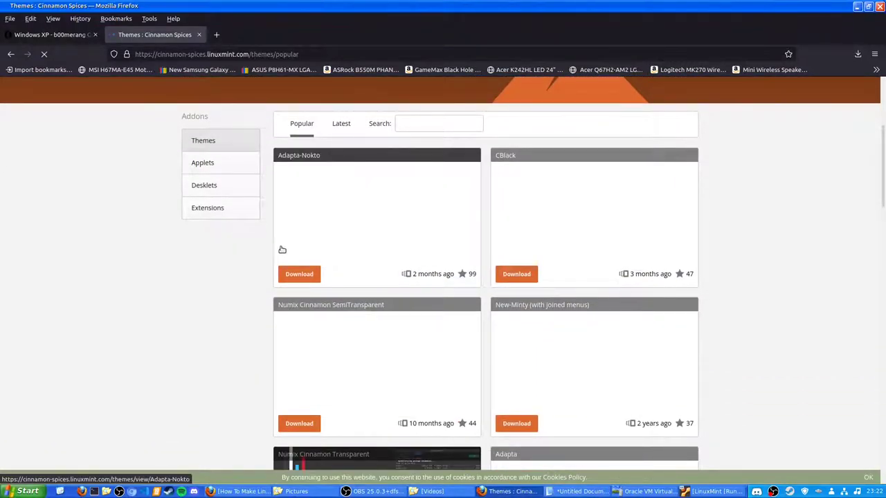
scroll(281, 250, down, 3)
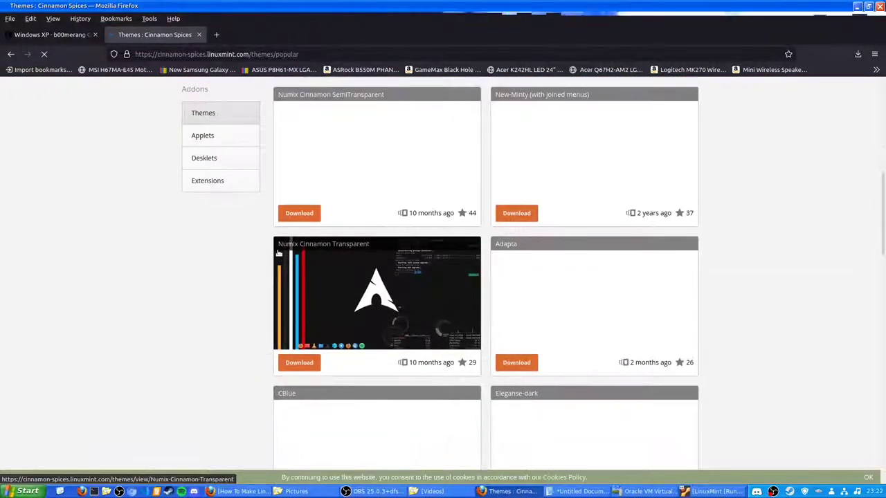
scroll(241, 381, down, 5)
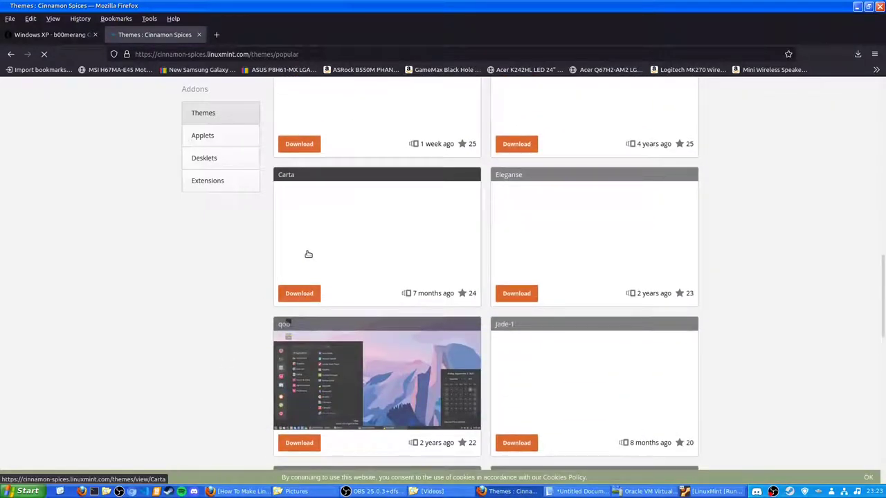
scroll(526, 273, up, 2)
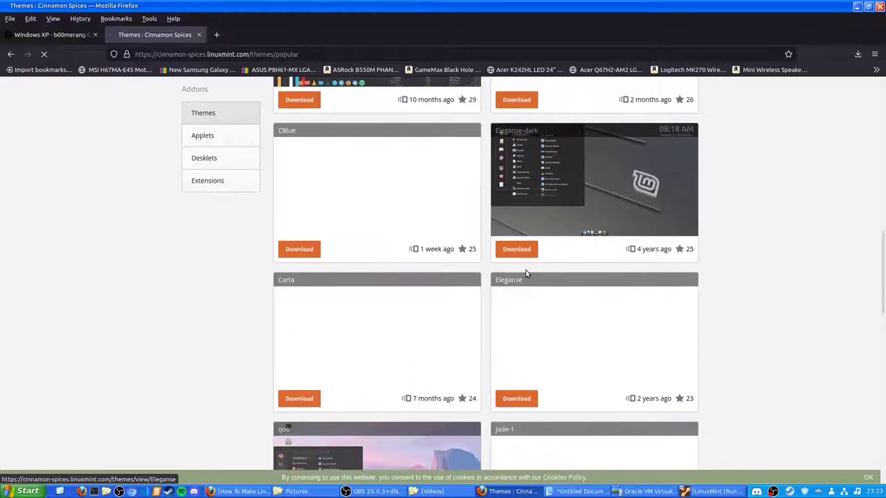
scroll(526, 273, up, 4)
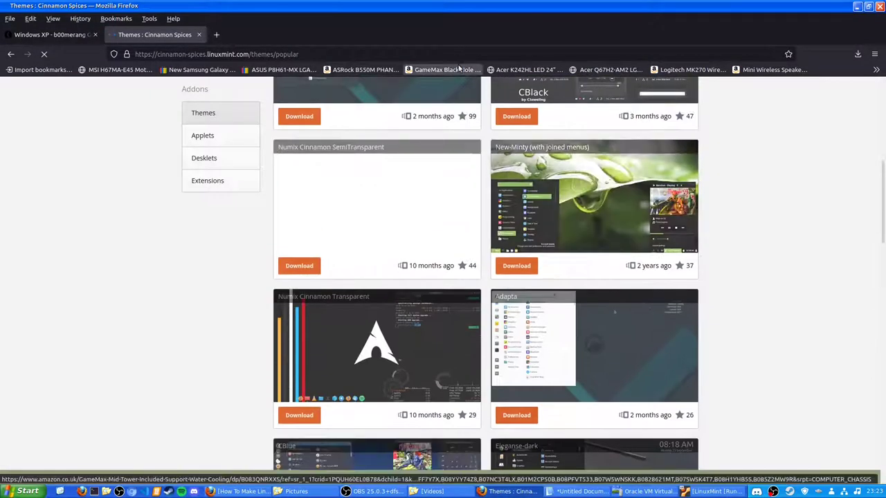
scroll(331, 166, up, 5)
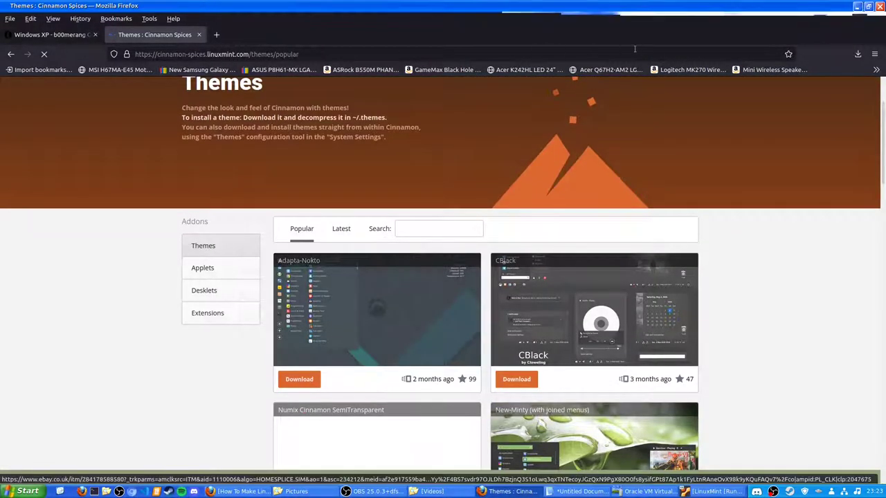
click(198, 35)
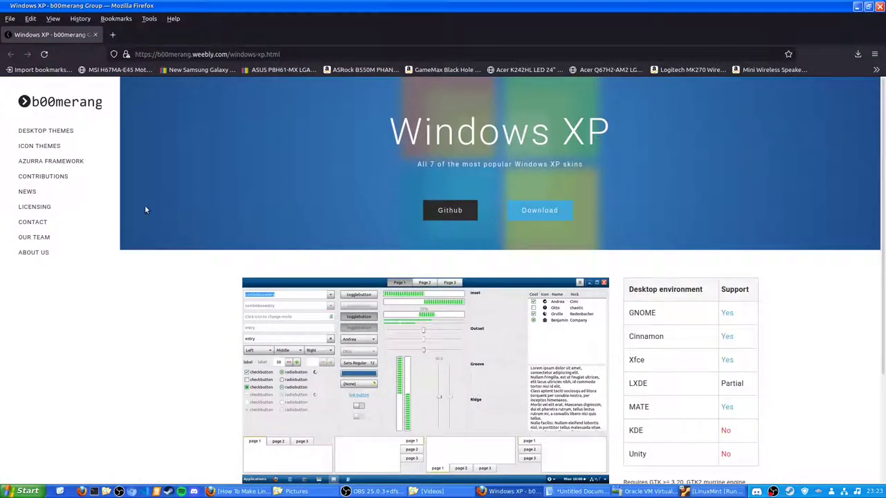
- Select text in the desktop support table, then look up 'KDE' in a new tab
scroll(272, 266, down, 3)
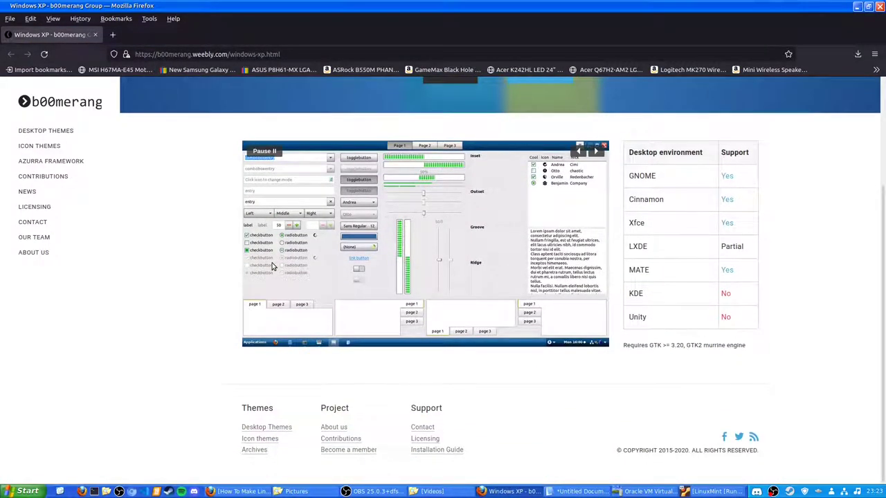
drag(634, 177, 742, 324)
click(742, 324)
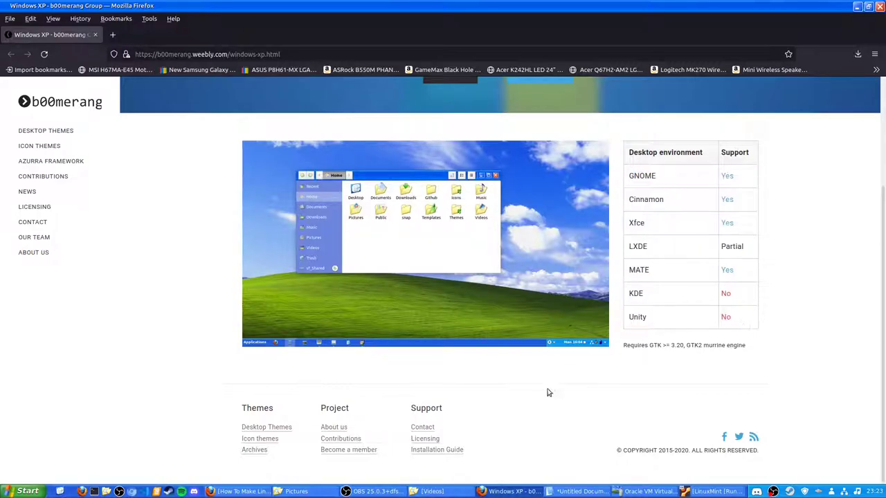
double_click(632, 295)
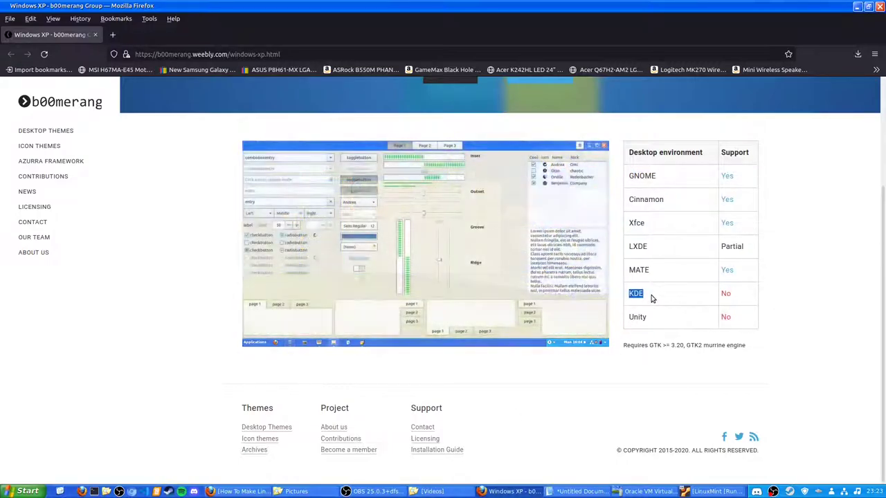
key(ctrl+t)
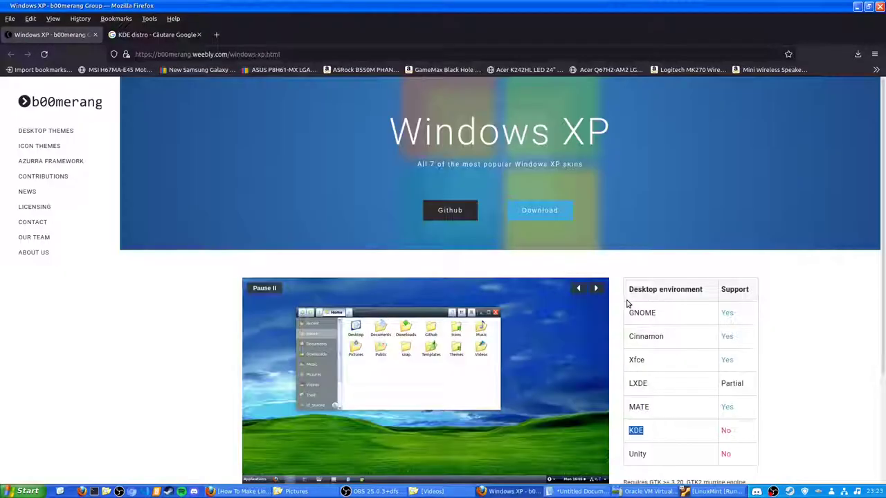
- Open the Windows XP theme's GitHub repository and scroll its README down and back up
scroll(627, 303, down, 1)
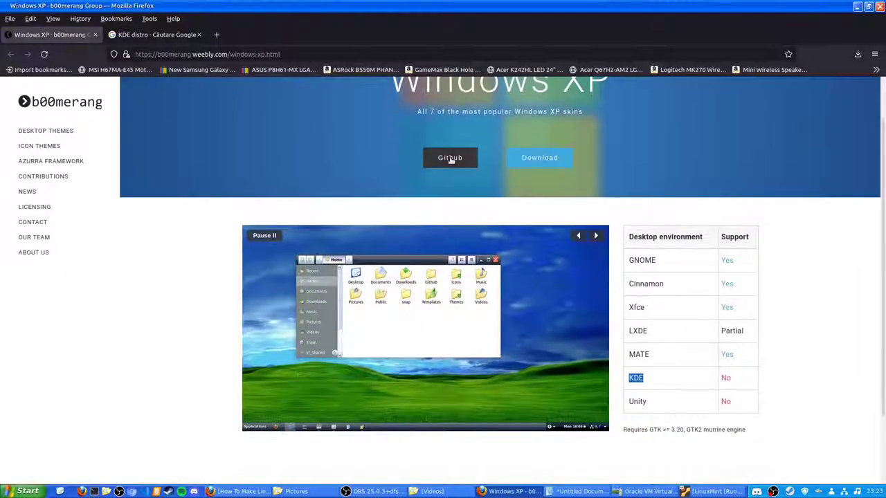
click(450, 158)
scroll(453, 324, down, 6)
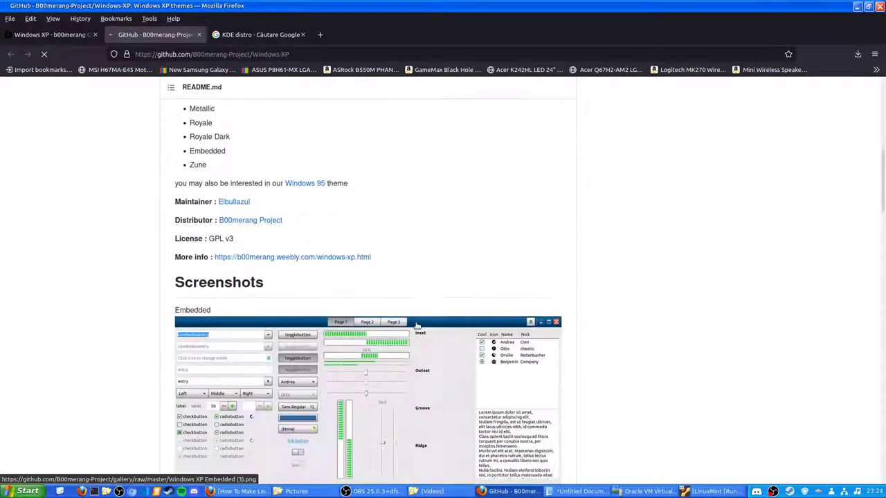
scroll(388, 315, down, 20)
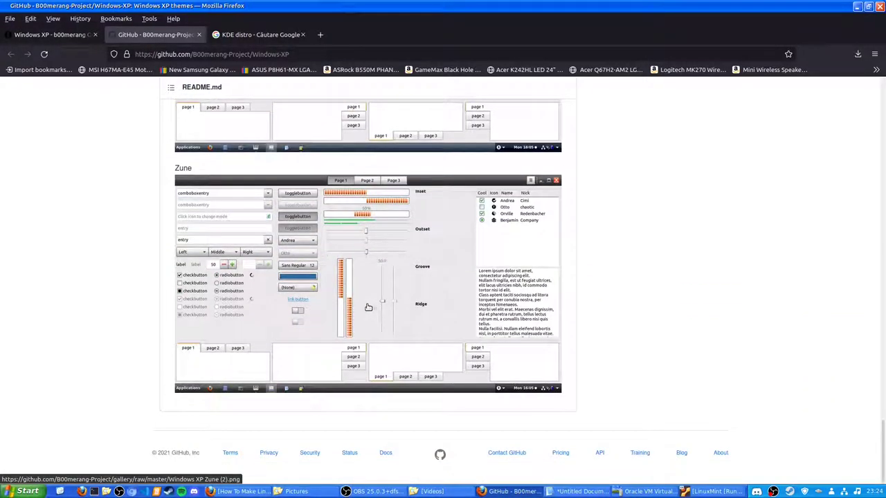
scroll(369, 308, up, 20)
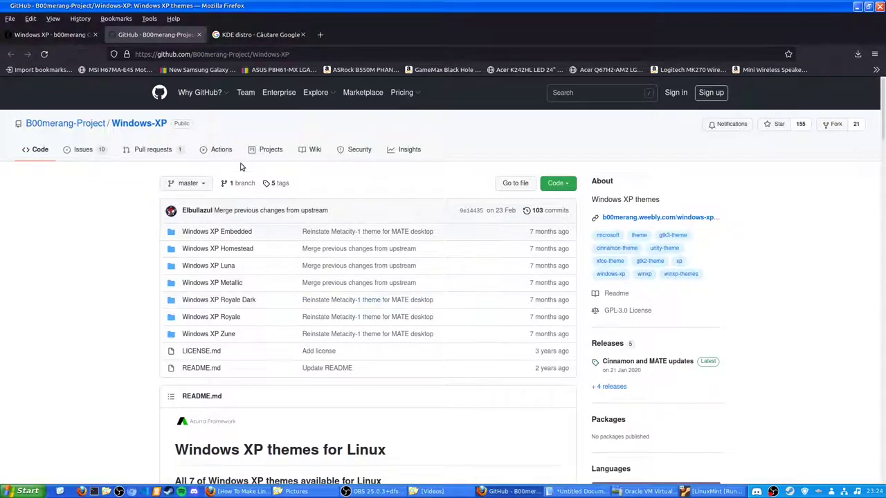
- Minimize Firefox, bring the LinuxMint VM to the front and launch a Terminal in the guest
click(857, 7)
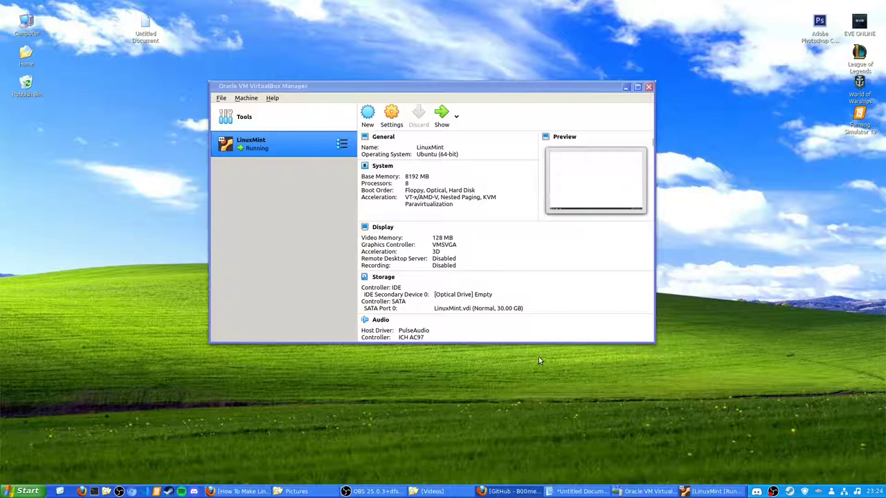
click(699, 491)
click(170, 451)
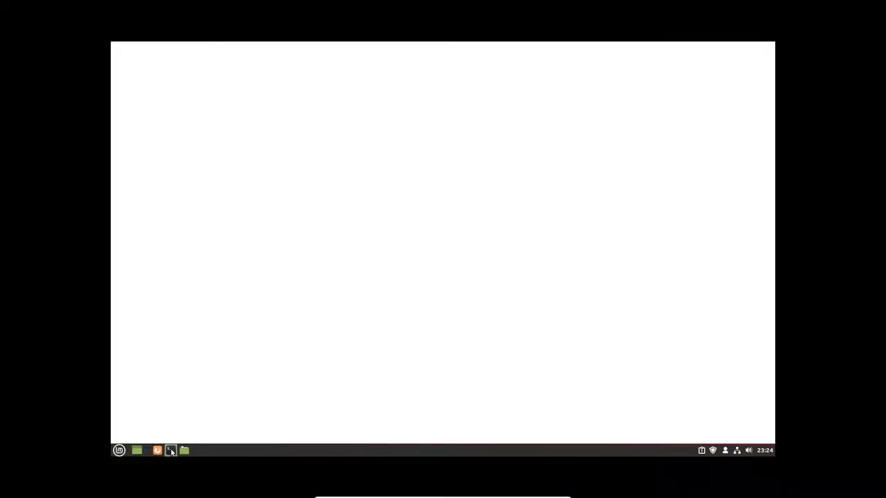
right_click(475, 293)
click(608, 253)
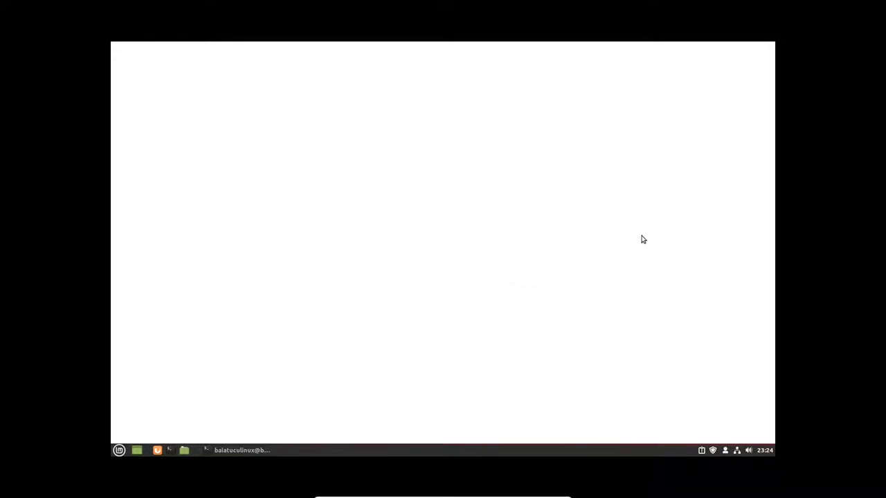
right_click(642, 239)
click(675, 337)
- Launch Themes from the Mint menu, then close the LinuxMint VM window
click(121, 449)
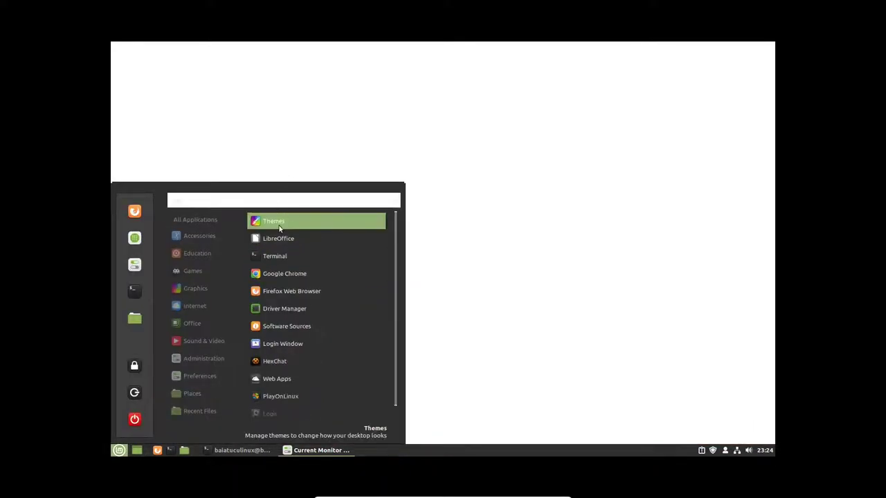
click(279, 228)
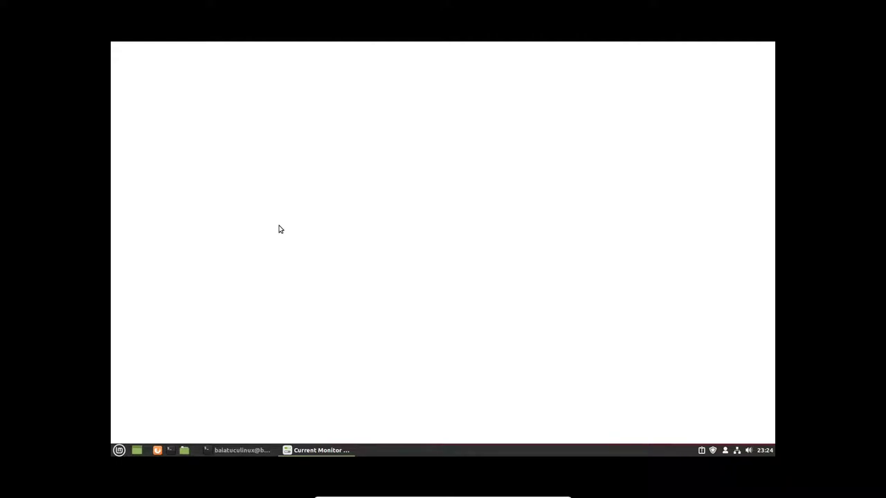
click(119, 450)
click(135, 418)
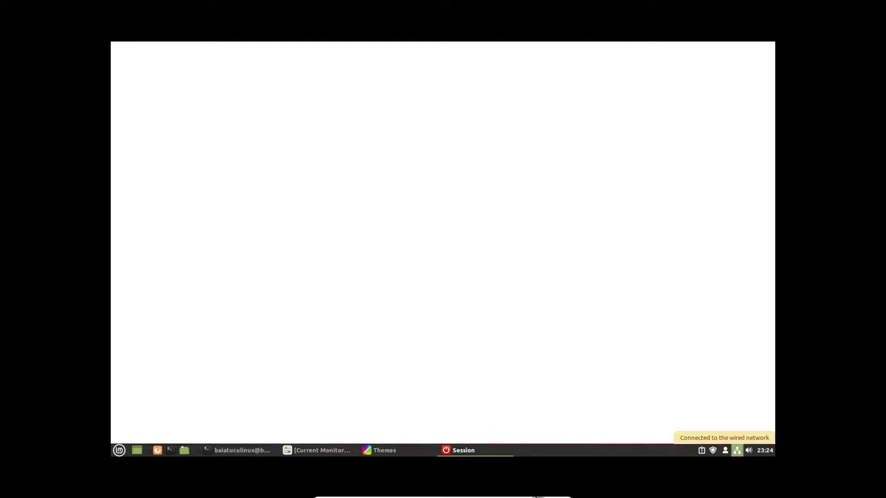
click(564, 491)
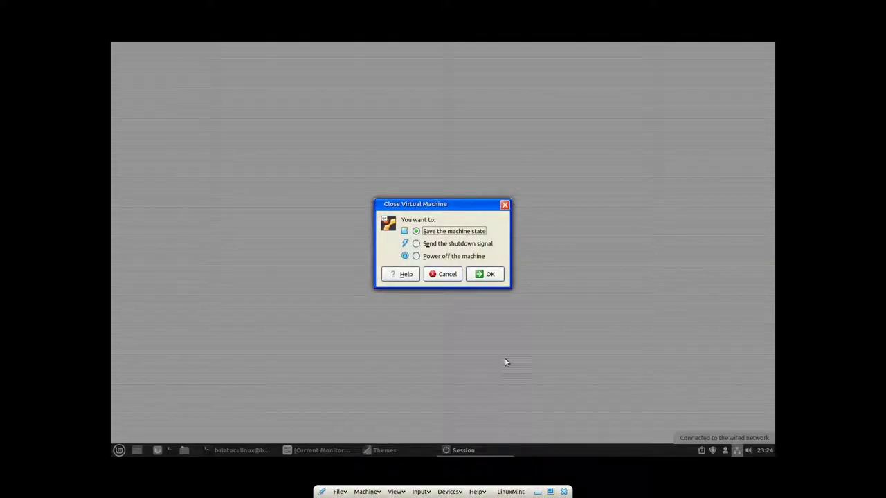
- Power off the LinuxMint machine and open its Display settings
click(436, 257)
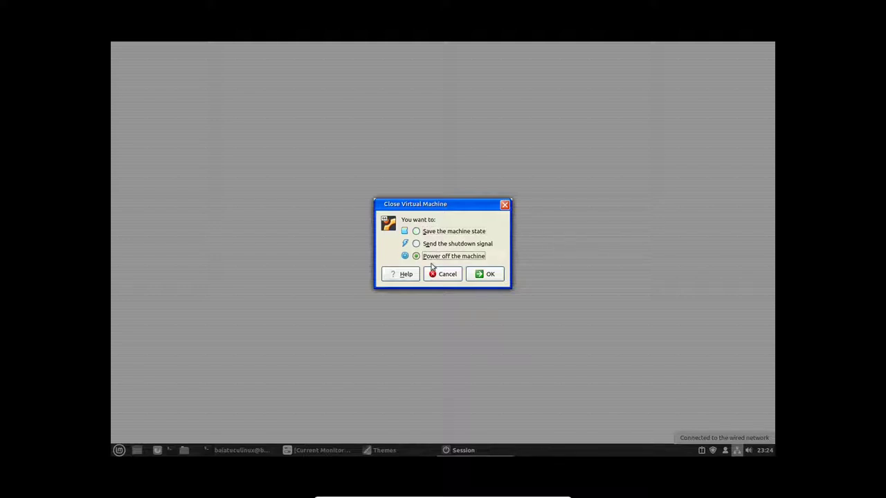
click(485, 274)
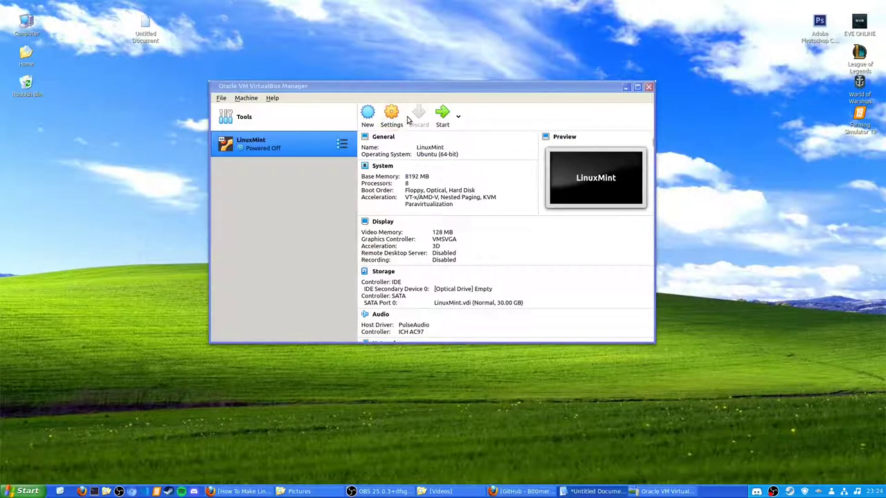
click(391, 114)
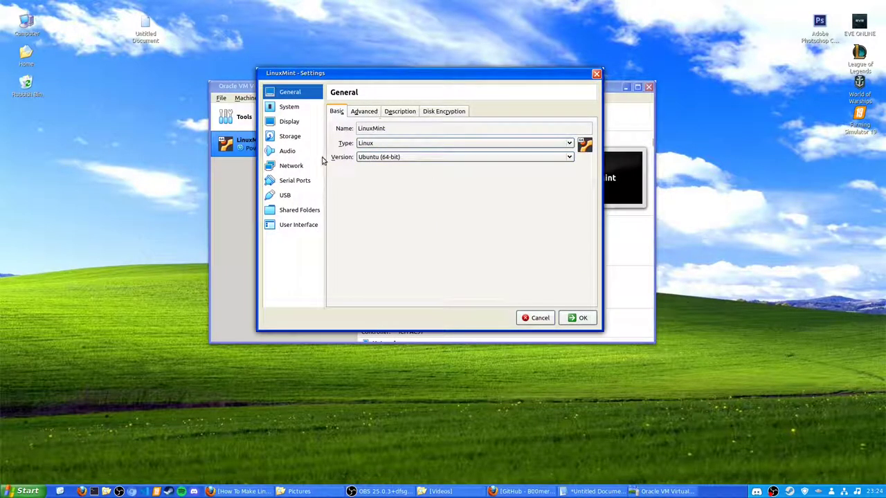
click(288, 122)
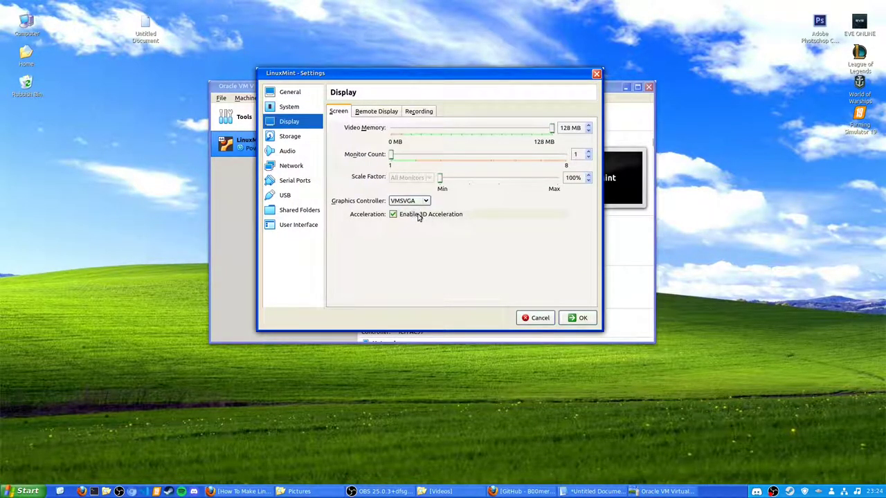
- Increase the guest display scale factor, save the settings, and restart the machine full-screen
click(388, 115)
click(422, 112)
click(364, 115)
click(338, 112)
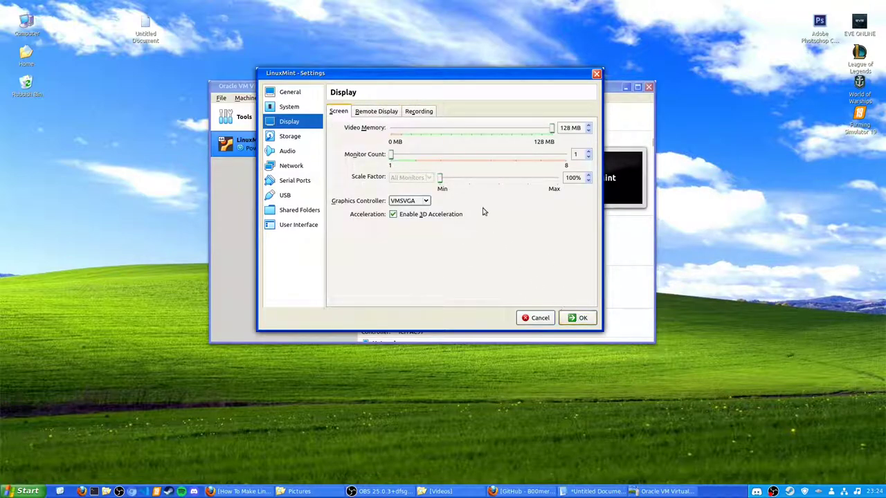
drag(441, 181, 545, 183)
click(578, 318)
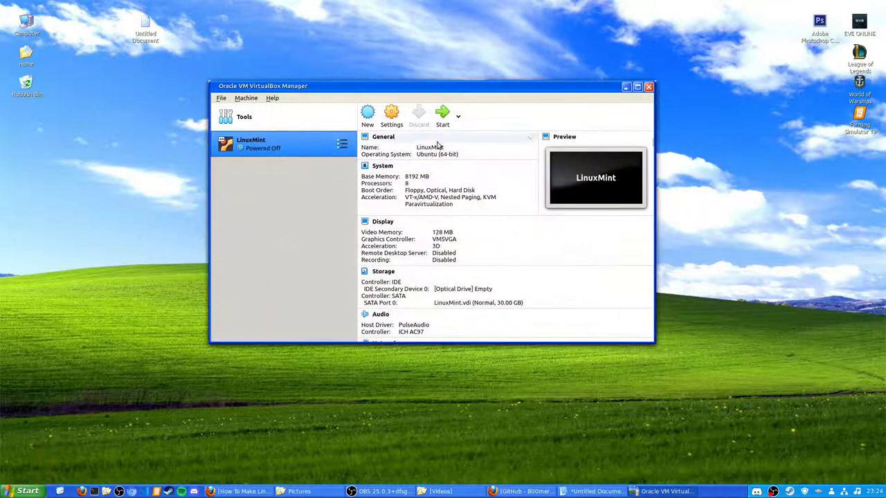
click(441, 125)
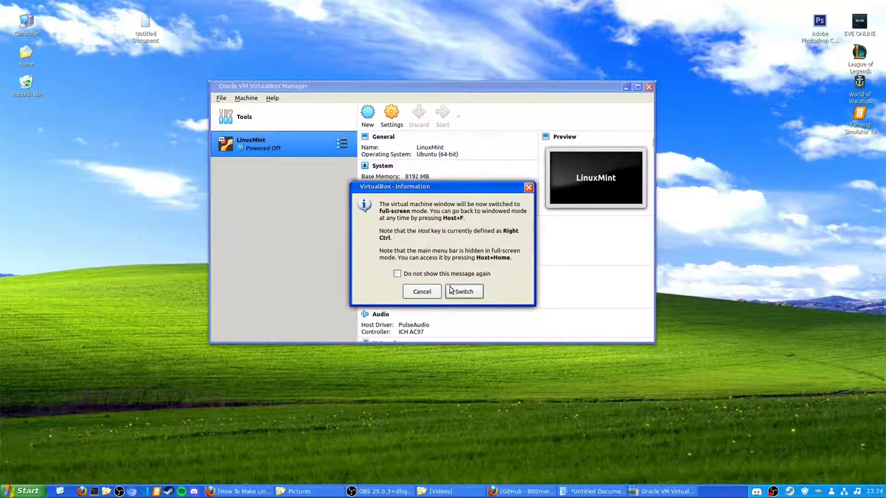
click(464, 291)
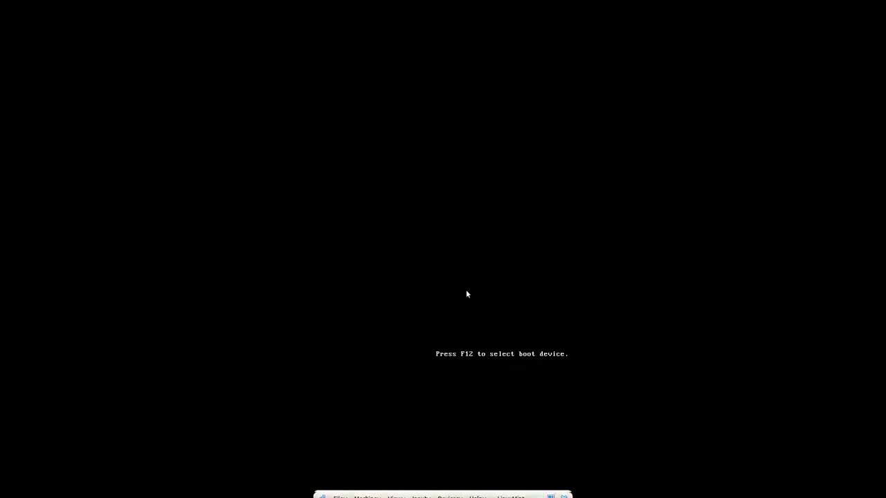